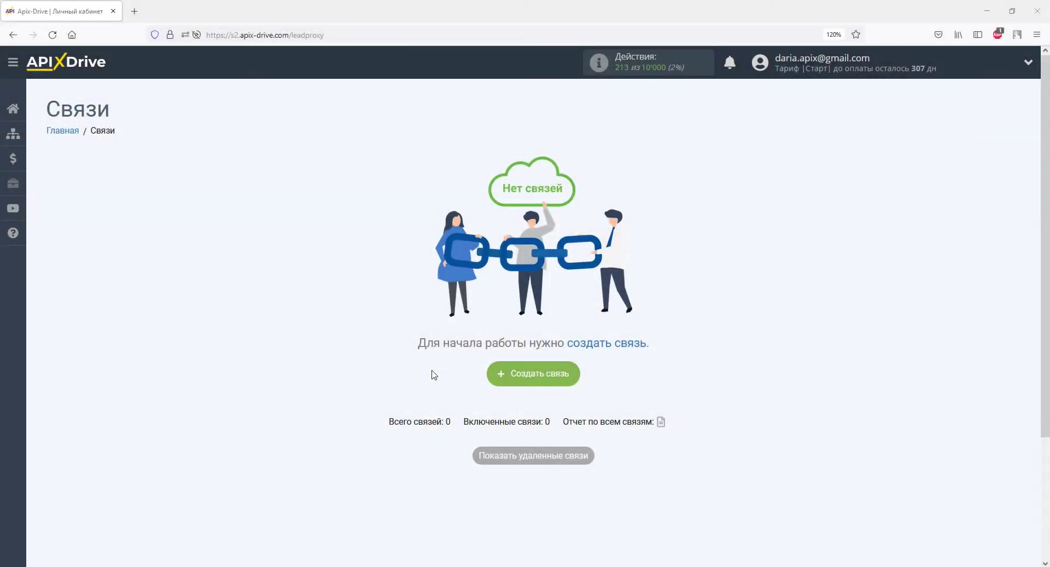
Create a new connection with Prom selected as the source system
left_click(501, 377)
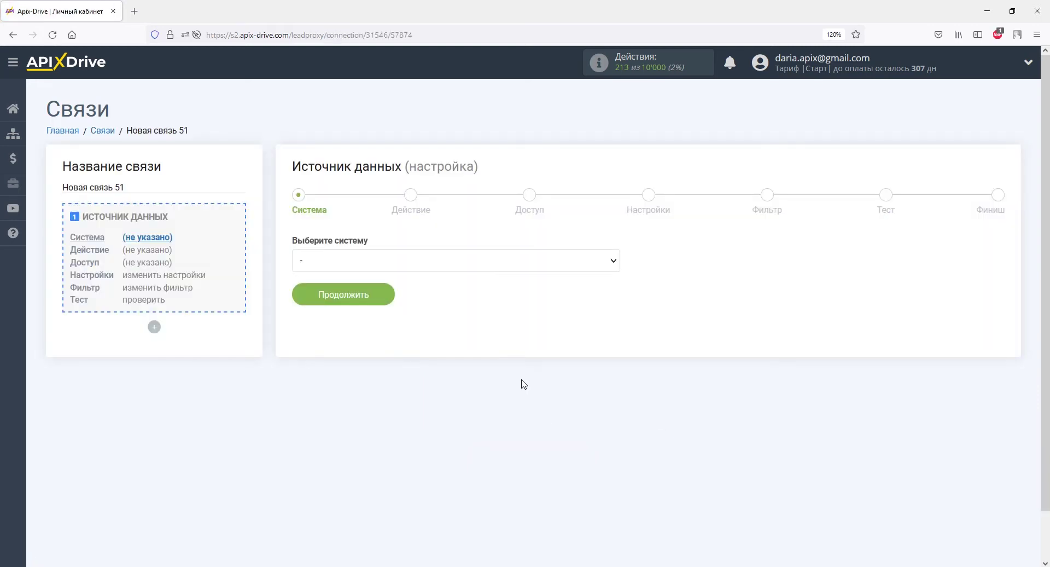
left_click(607, 265)
left_click_drag(614, 282, 613, 457)
left_click(557, 366)
left_click(359, 296)
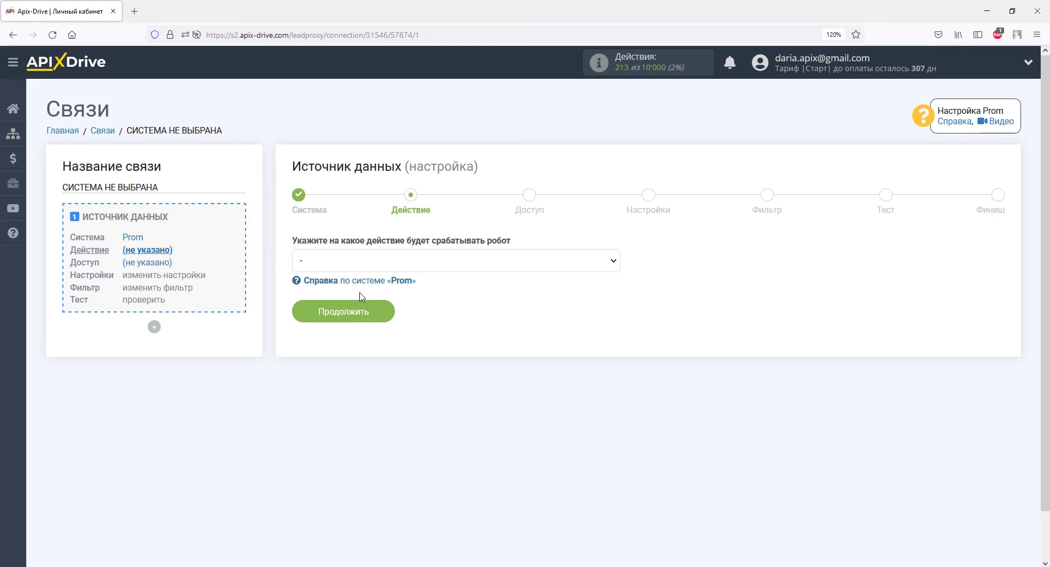
Set the Prom source action to Загрузить заказы (новые)
left_click(358, 267)
left_click(361, 297)
left_click(362, 311)
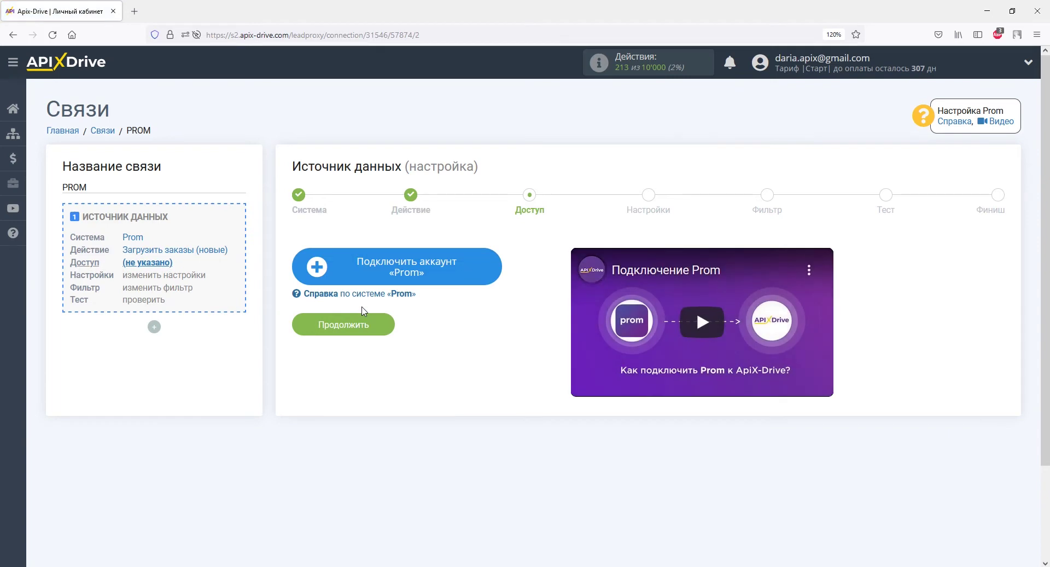
Add a Prom account by pasting its API key into Ключ API and saving
left_click(343, 268)
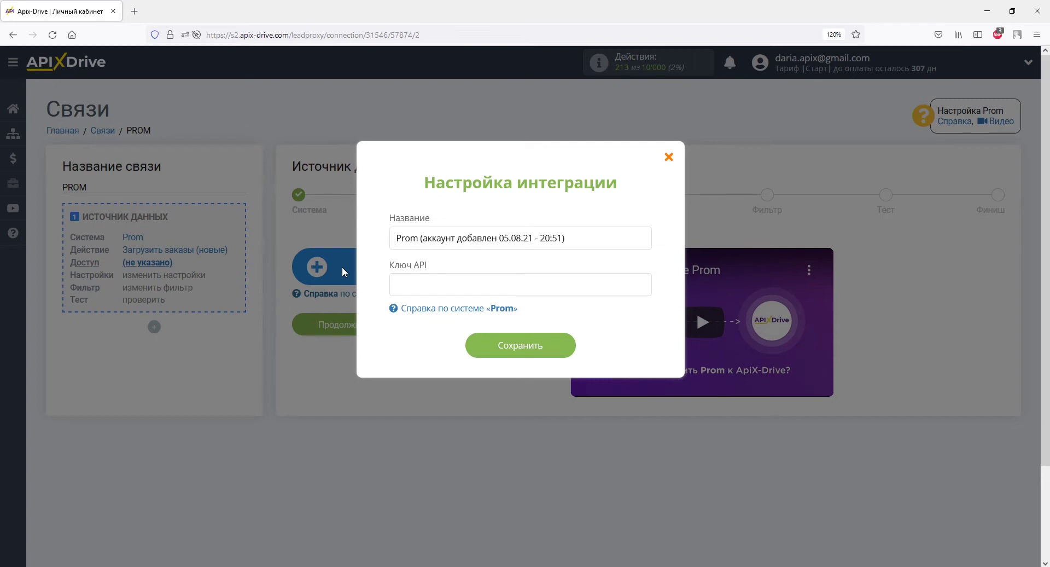
right_click(411, 286)
left_click(442, 368)
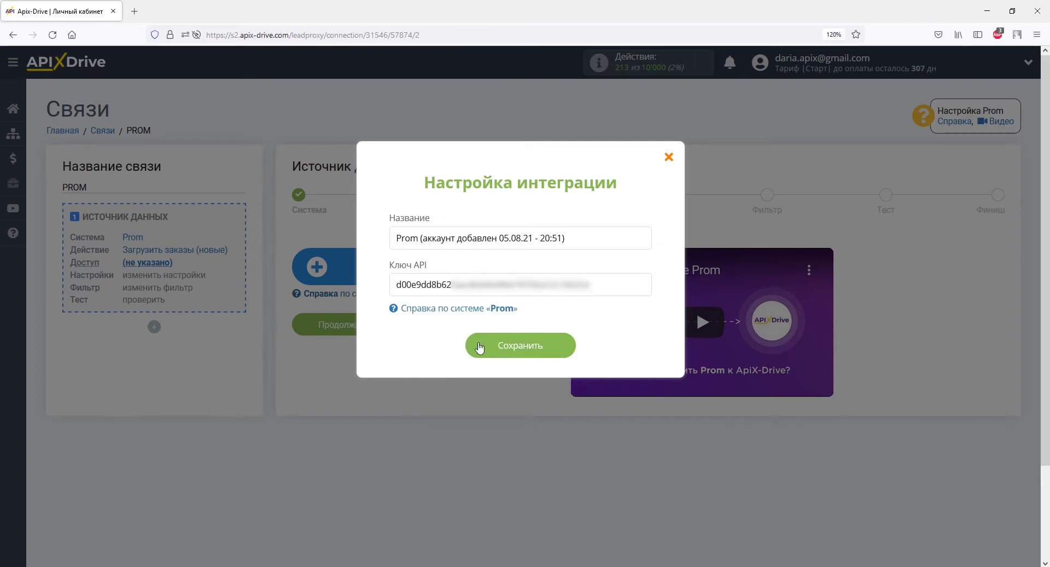
left_click(476, 350)
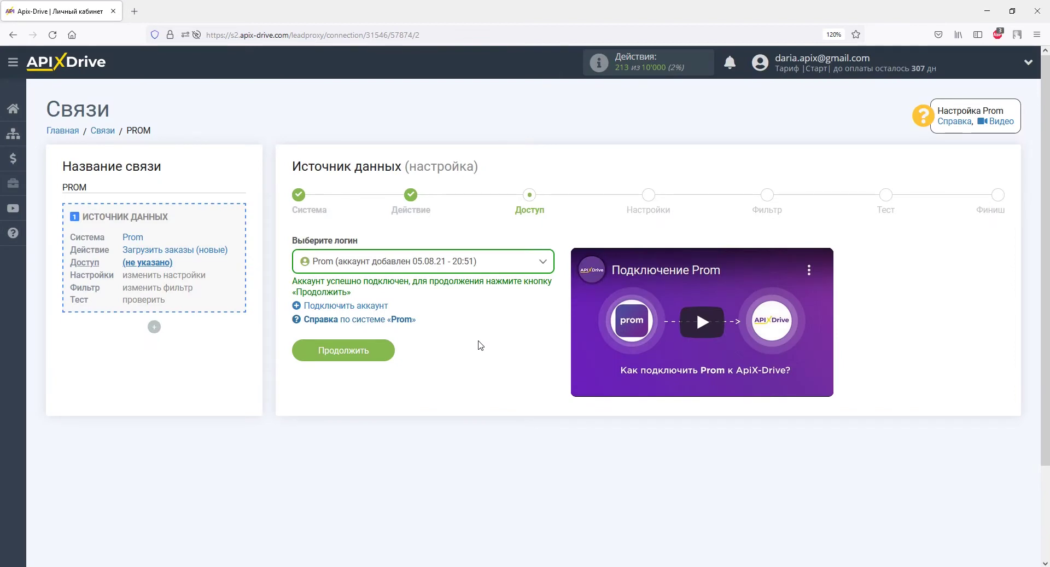
Skip the Prom settings and filter steps, review the test order data, and finish
left_click(382, 351)
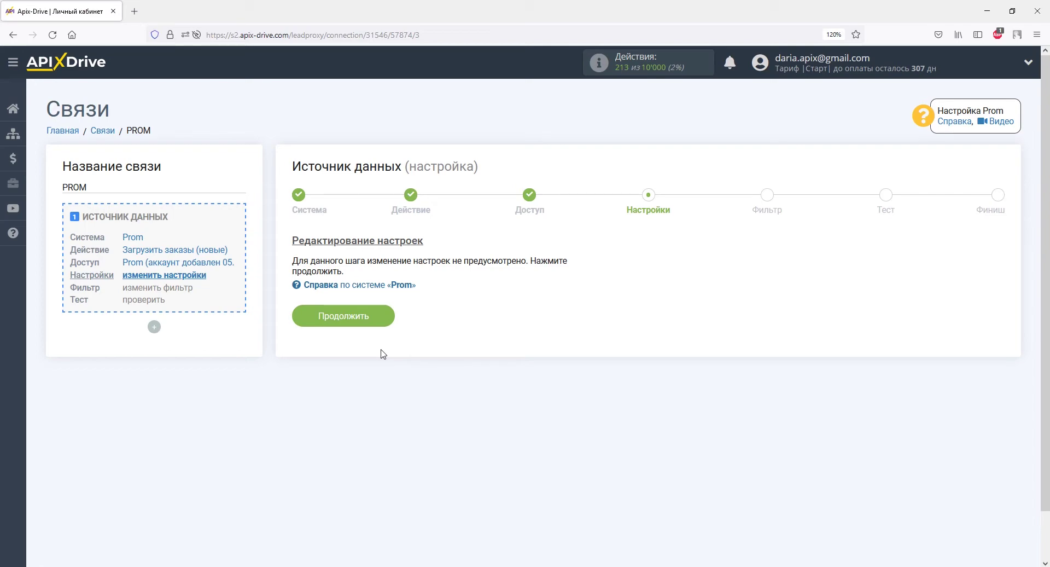
left_click(380, 313)
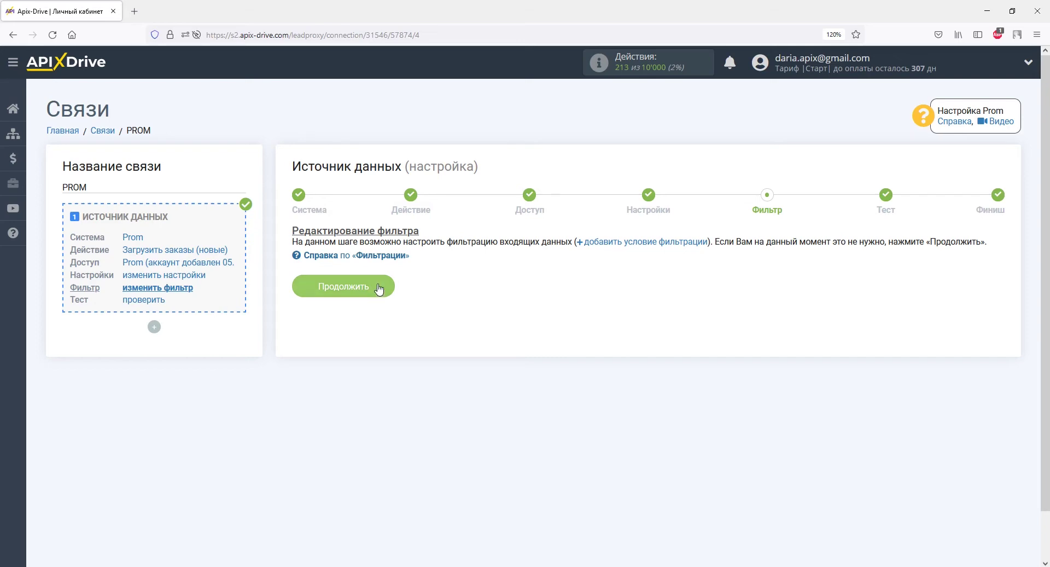
left_click(381, 286)
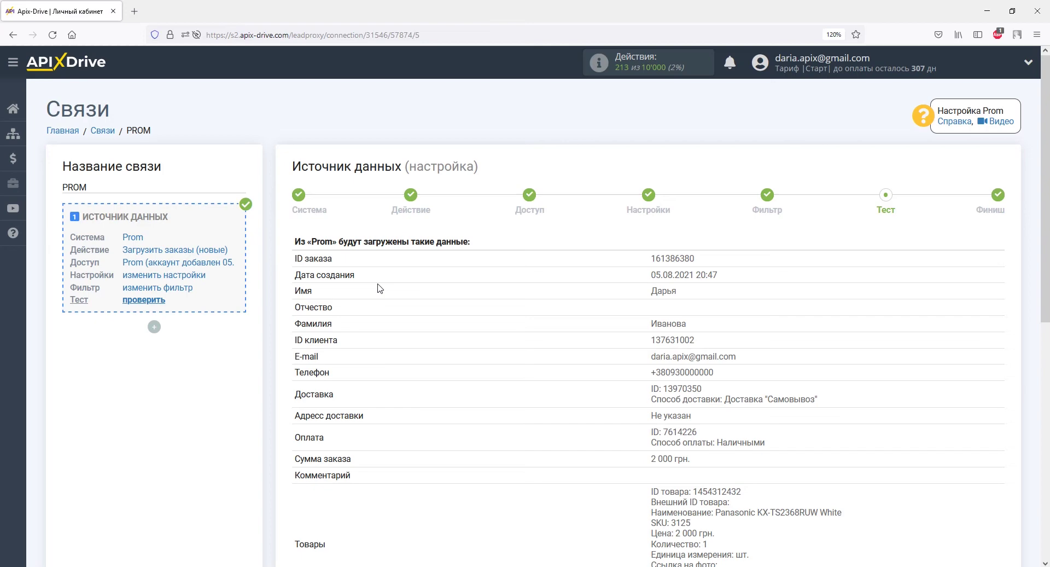
scroll(381, 288, "down", 6)
left_click(949, 365)
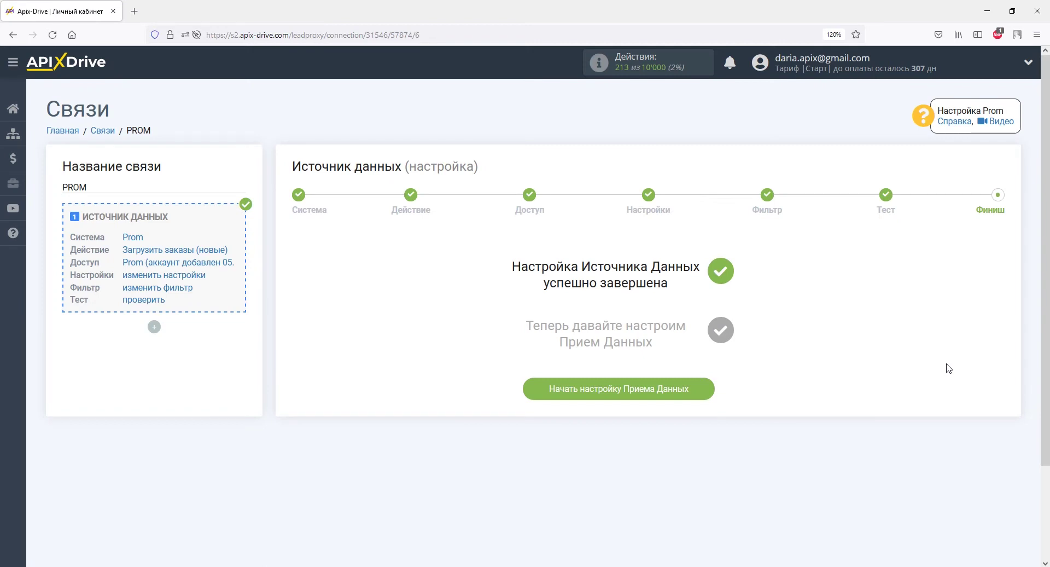
Start the data receiver setup with OneBox as the receiving system
left_click(704, 389)
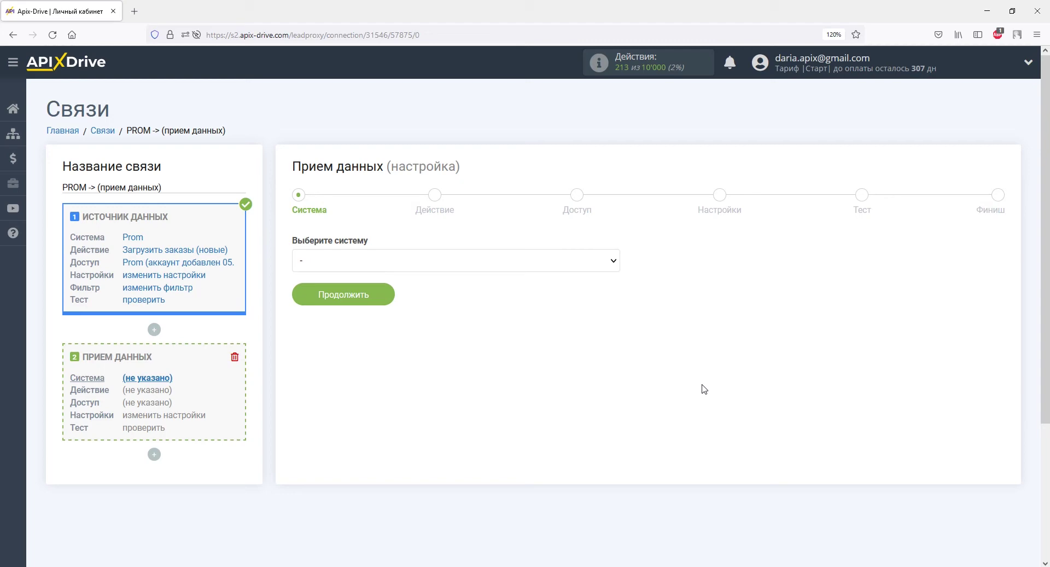
left_click(613, 261)
left_click_drag(612, 289, 615, 409)
left_click(603, 418)
left_click(361, 298)
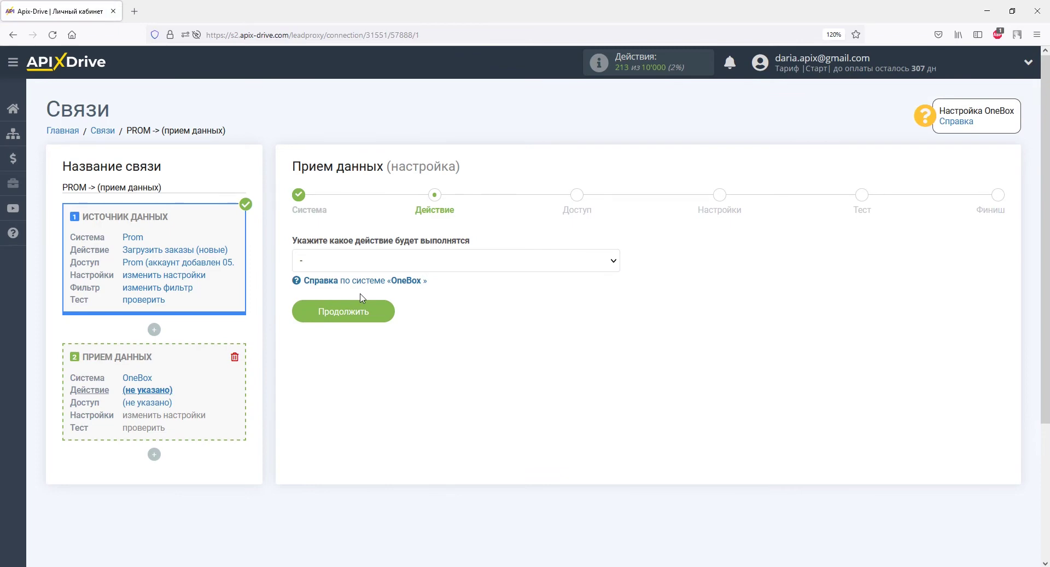
Set the OneBox receiver action to Создать заказ
left_click(361, 264)
left_click(358, 295)
left_click(355, 311)
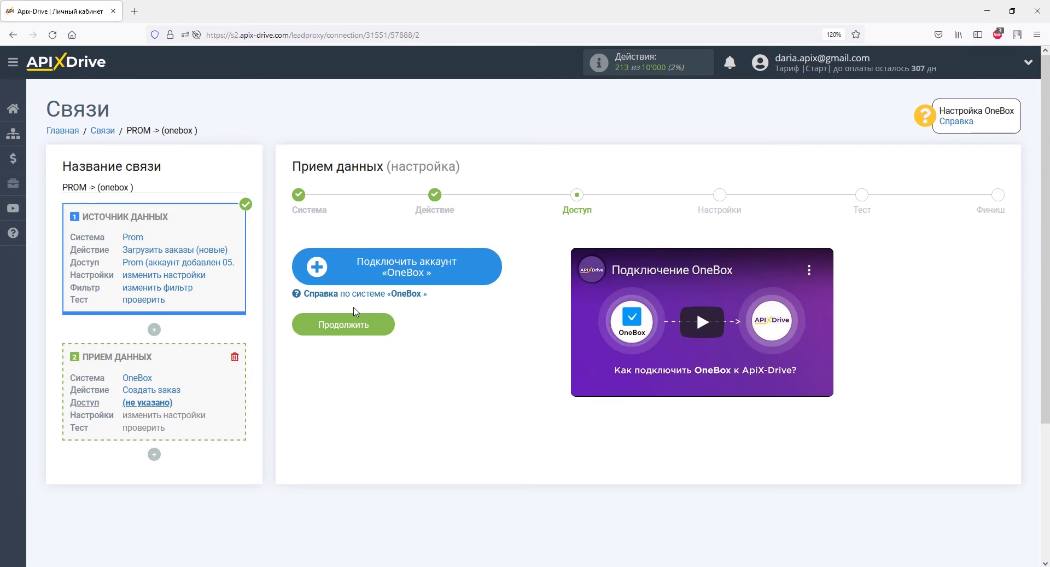
Copy apix-drive.crm-onebox.com from the OneBox URL into the new account's Домен field
left_click(346, 269)
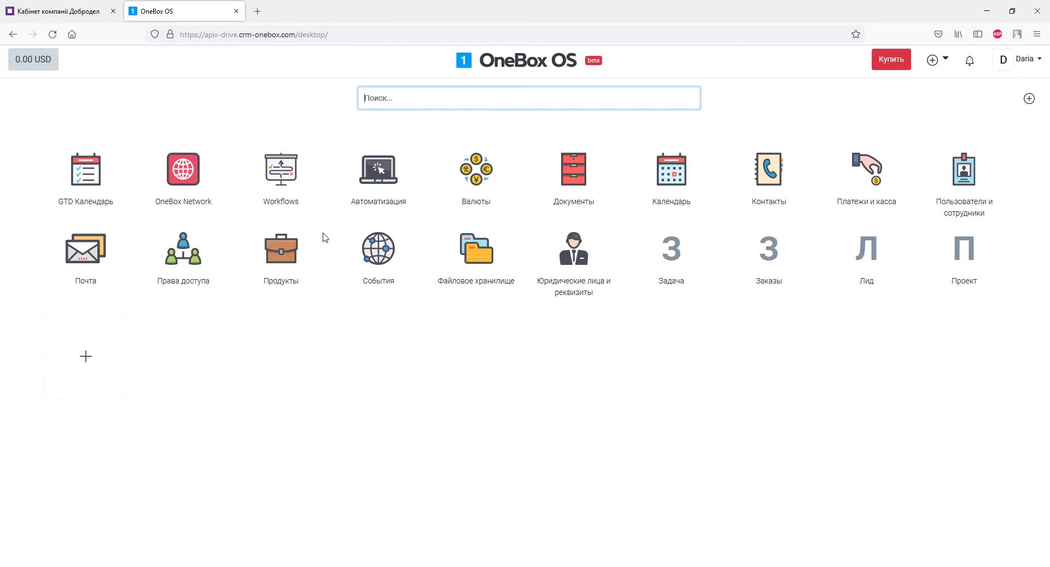
left_click_drag(206, 35, 295, 37)
key("ctrl+c")
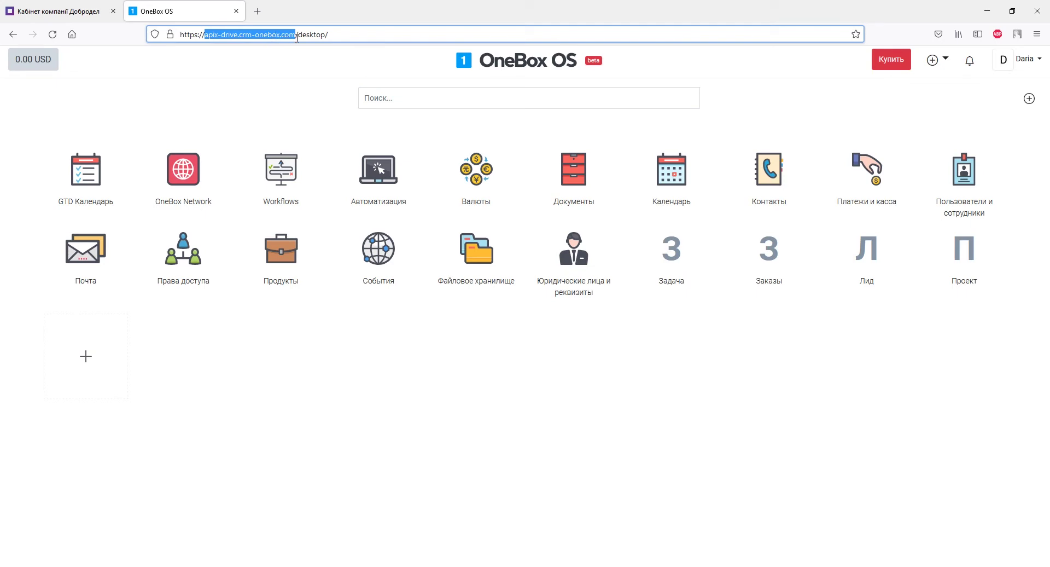
right_click(296, 38)
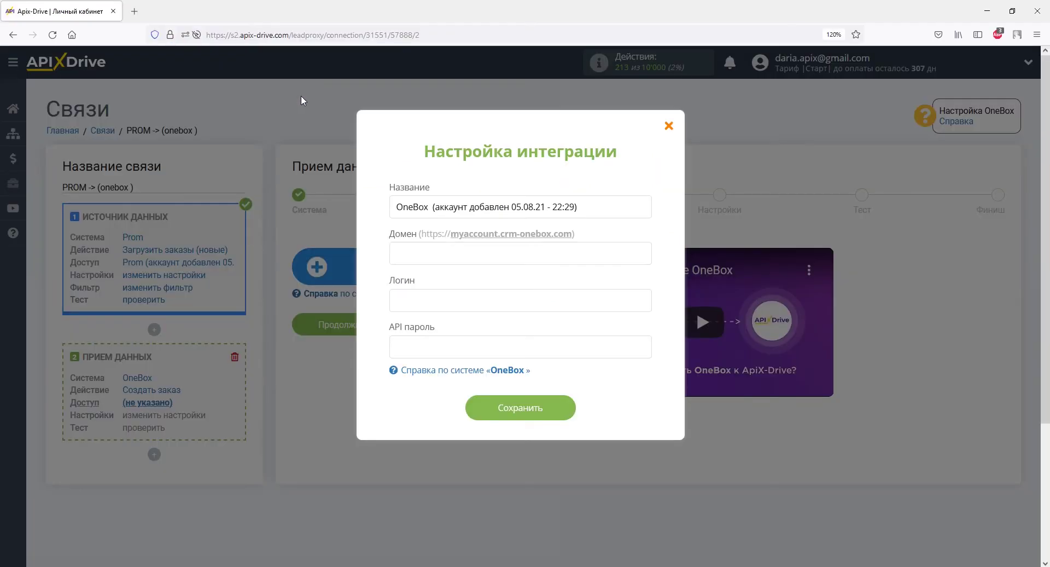
right_click(396, 253)
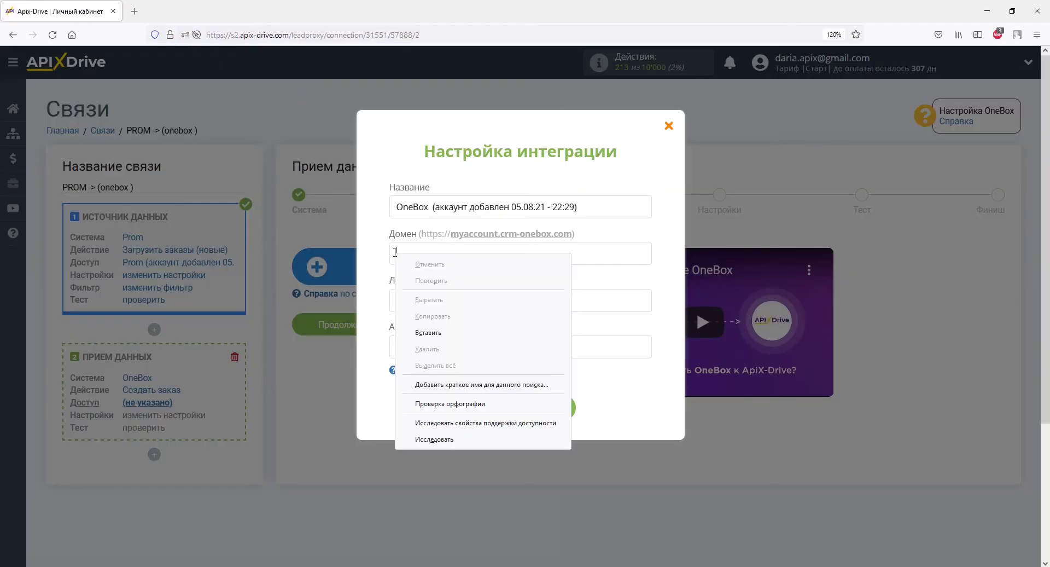
left_click(423, 332)
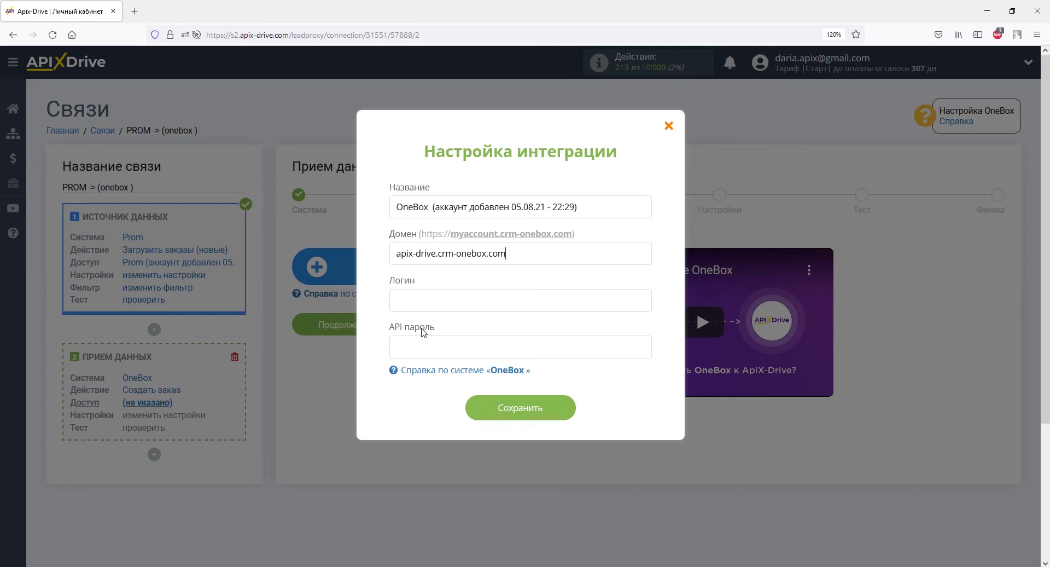
Enter the OneBox account's login e-mail, then switch to the OneBox OS window
left_click(421, 306)
key("alt+Tab")
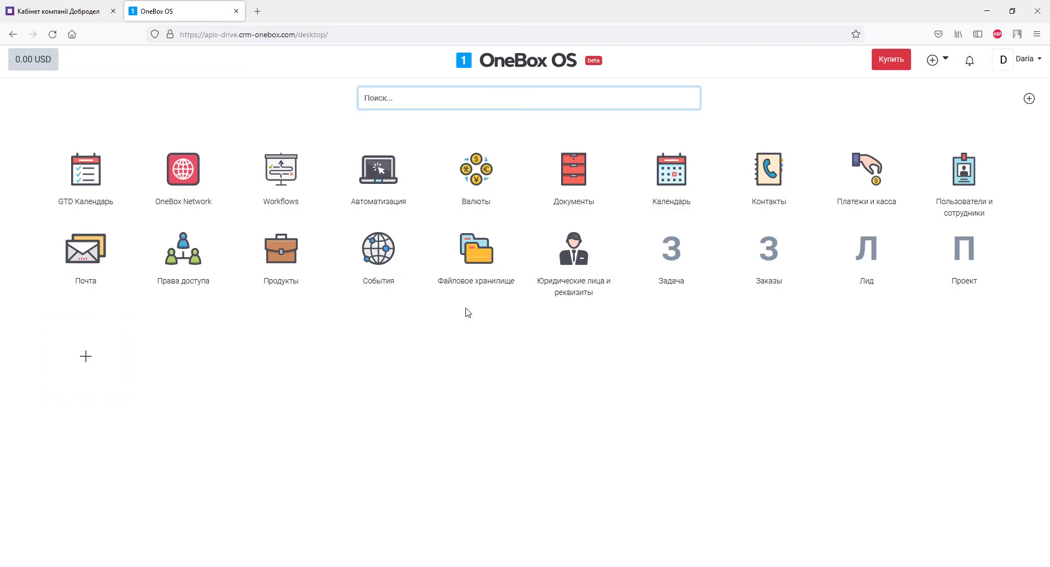
Find the API app by searching 'api', install it, and reload the desktop
left_click(98, 356)
left_click(397, 422)
type("api")
key("Return")
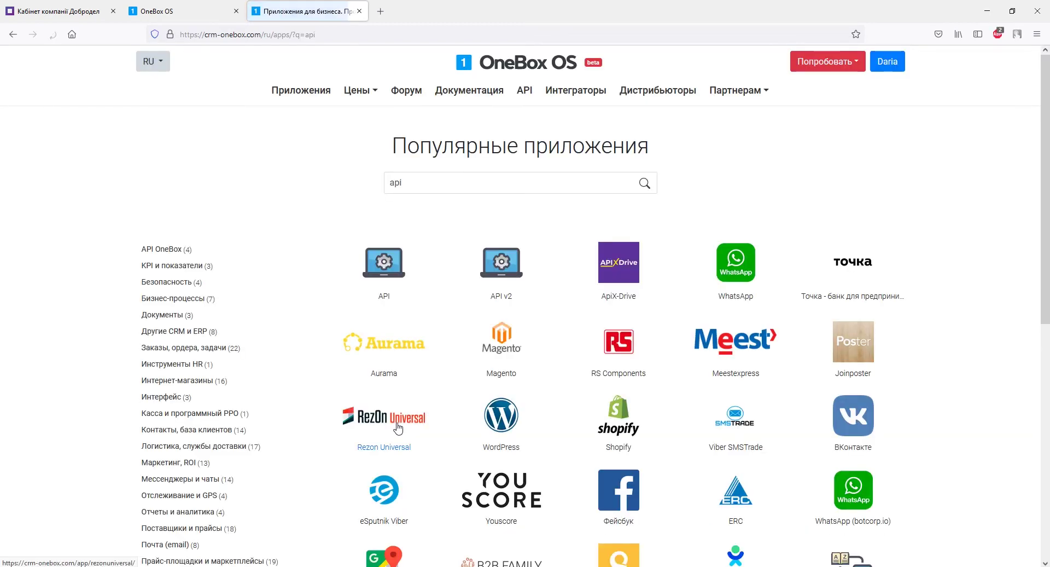
left_click(376, 294)
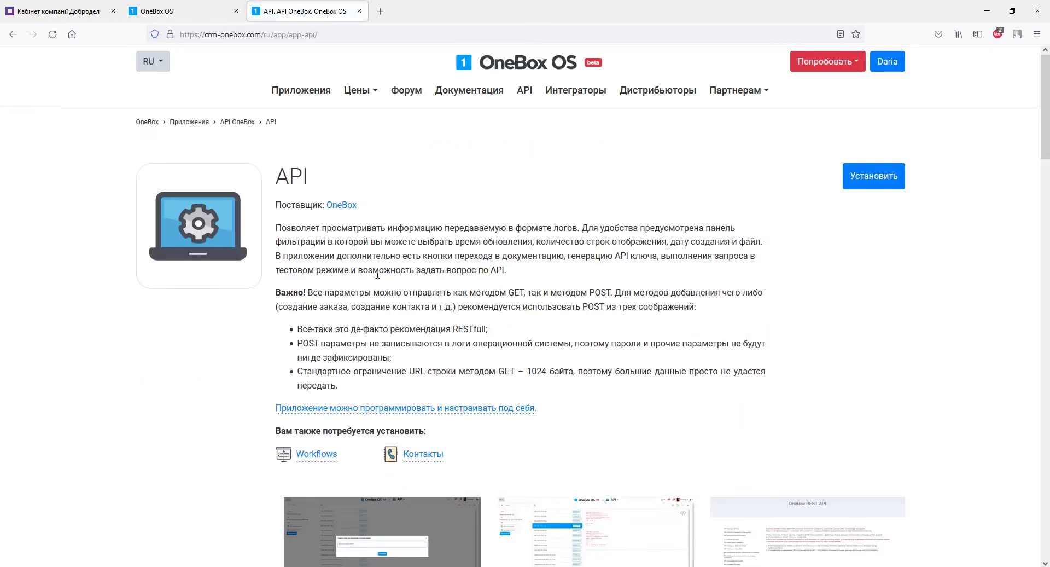
left_click(849, 185)
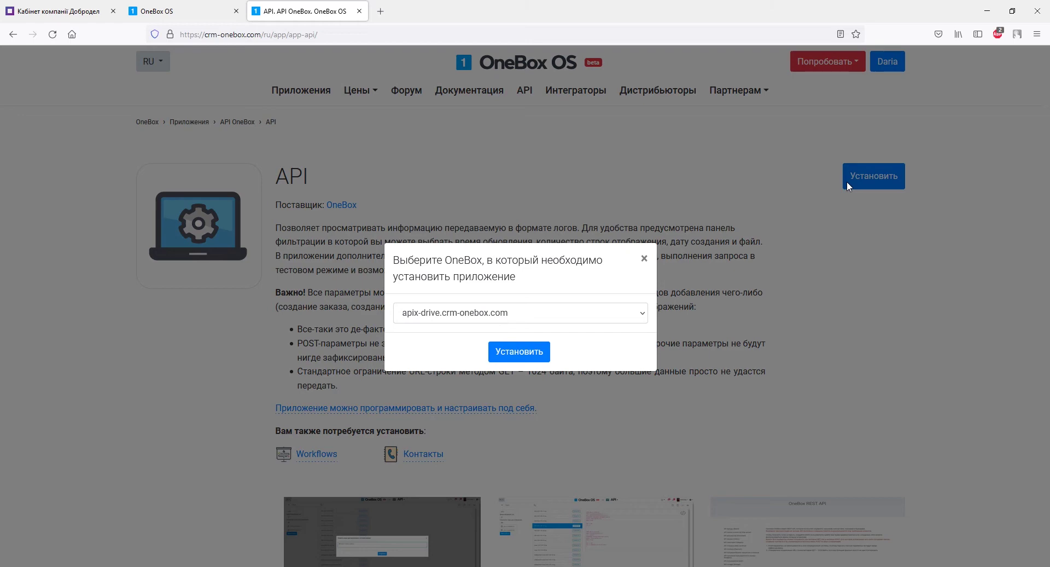
left_click(545, 348)
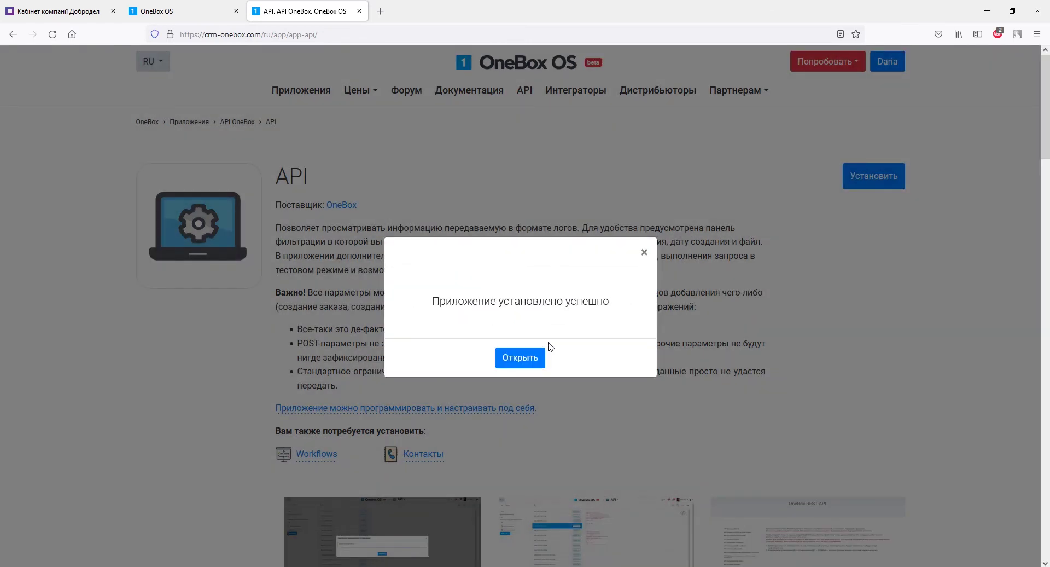
left_click(164, 11)
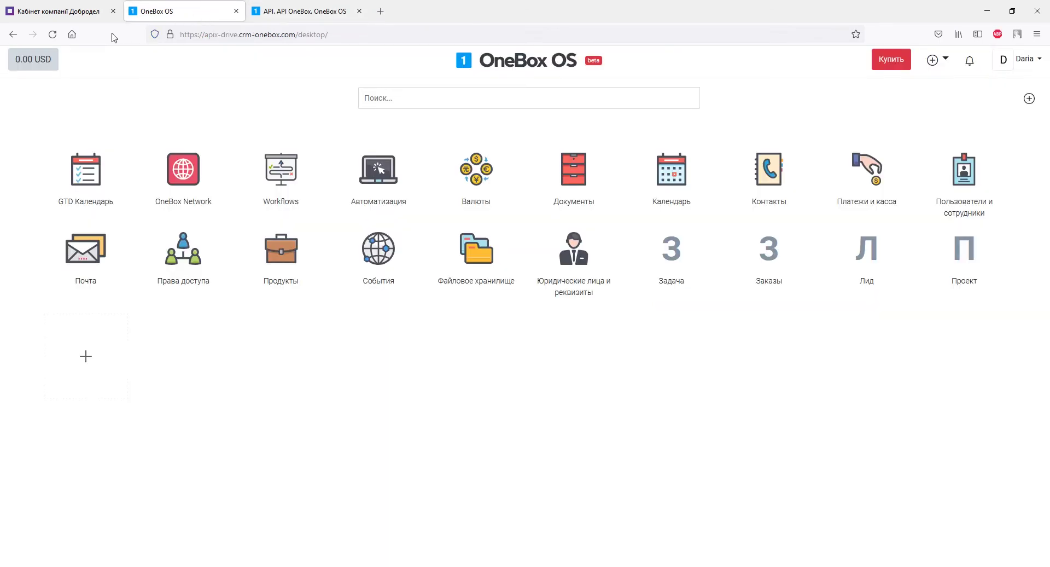
left_click(53, 35)
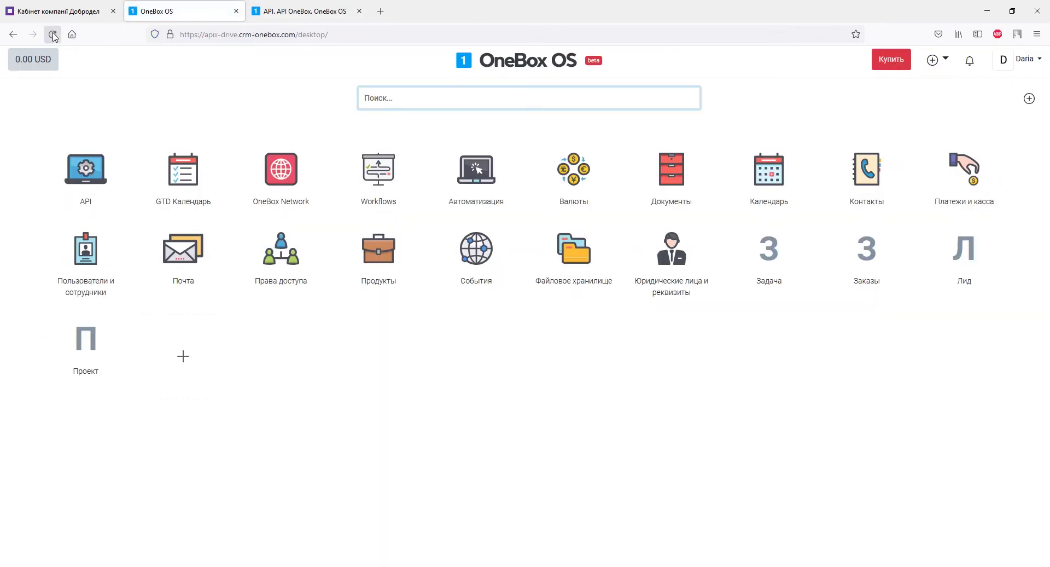
Set and save a new login password for the administrator in Пользователи и сотрудники
left_click(79, 244)
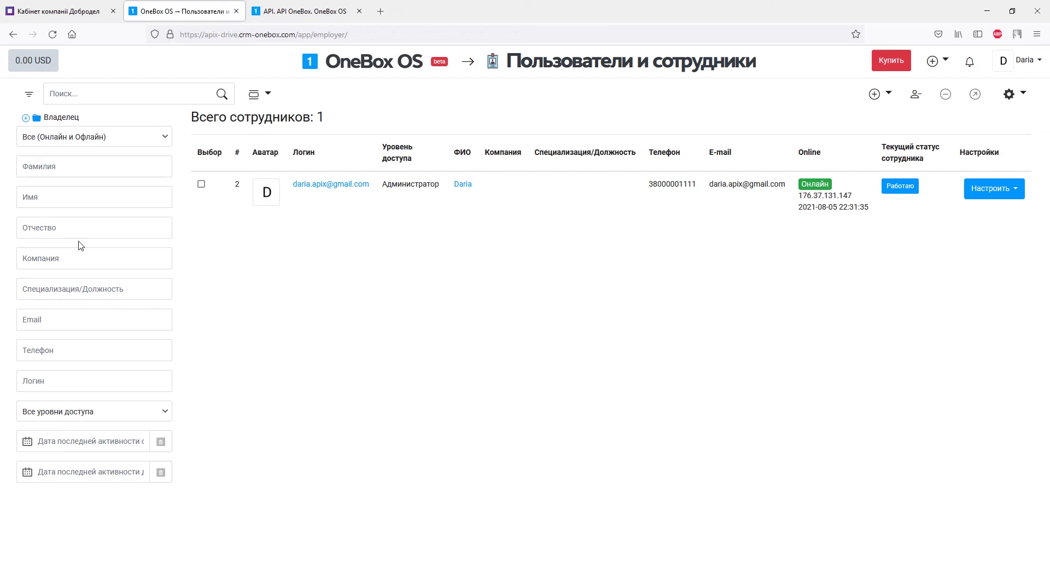
left_click(458, 187)
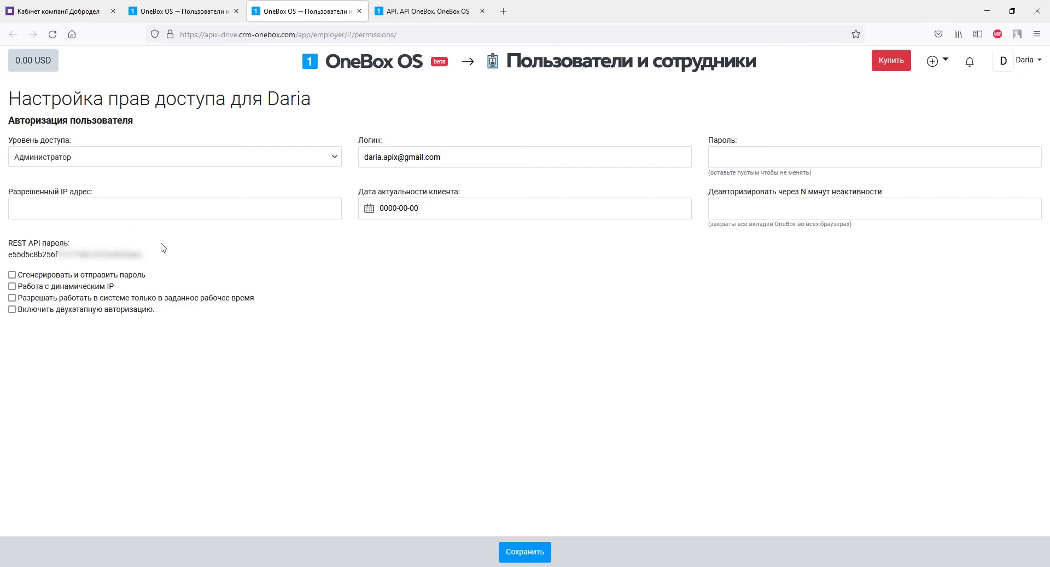
left_click(705, 160)
type("123456789")
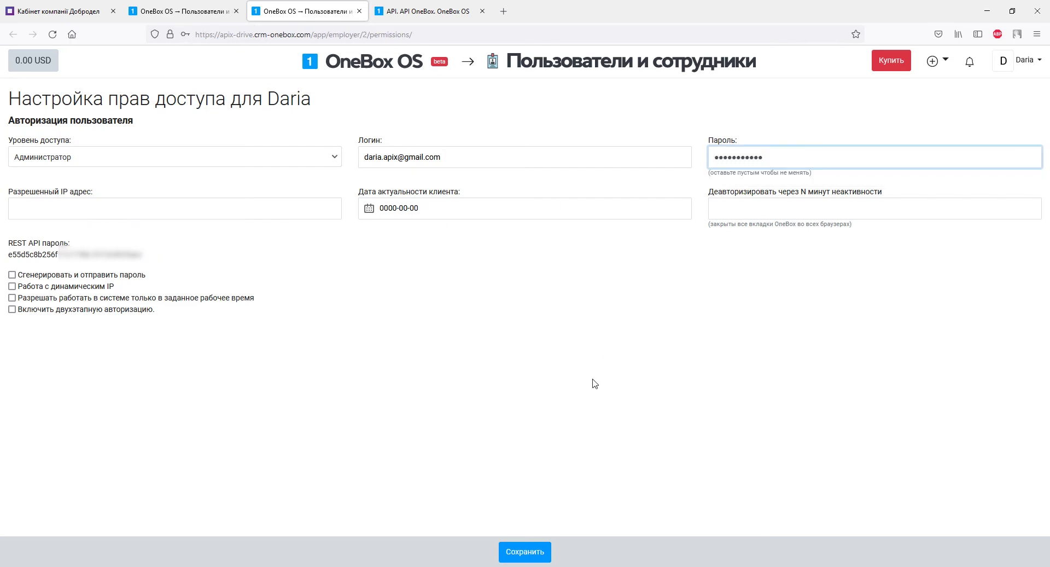
left_click(531, 552)
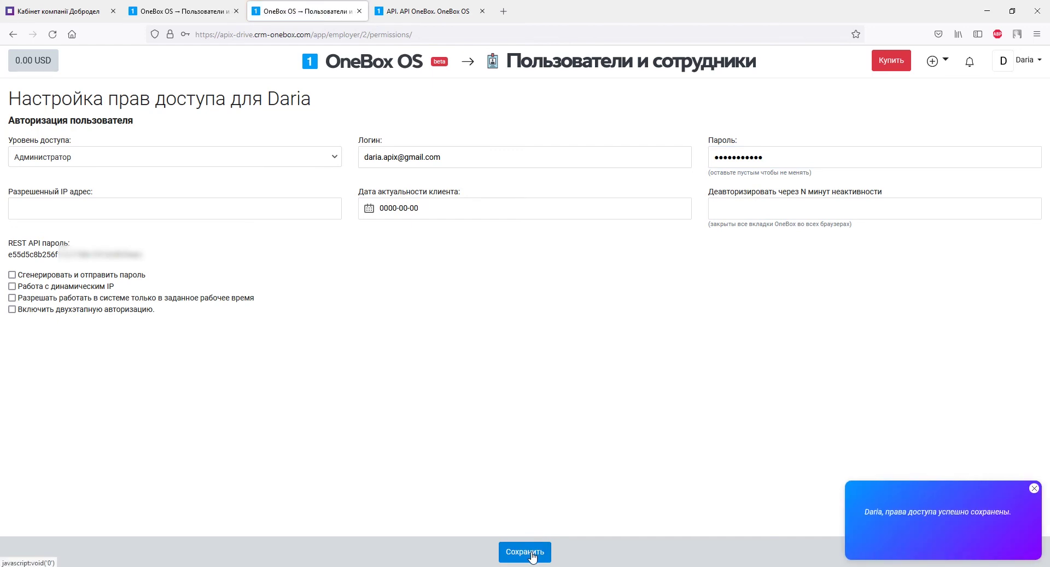
Copy the administrator's REST API password and bring it to ApiX-Drive's API password field
left_click_drag(145, 255, 9, 259)
right_click(9, 259)
left_click(33, 271)
key("alt+Tab")
right_click(402, 346)
Paste the REST API password, save the OneBox account, and continue to field settings
left_click(431, 425)
left_click(483, 407)
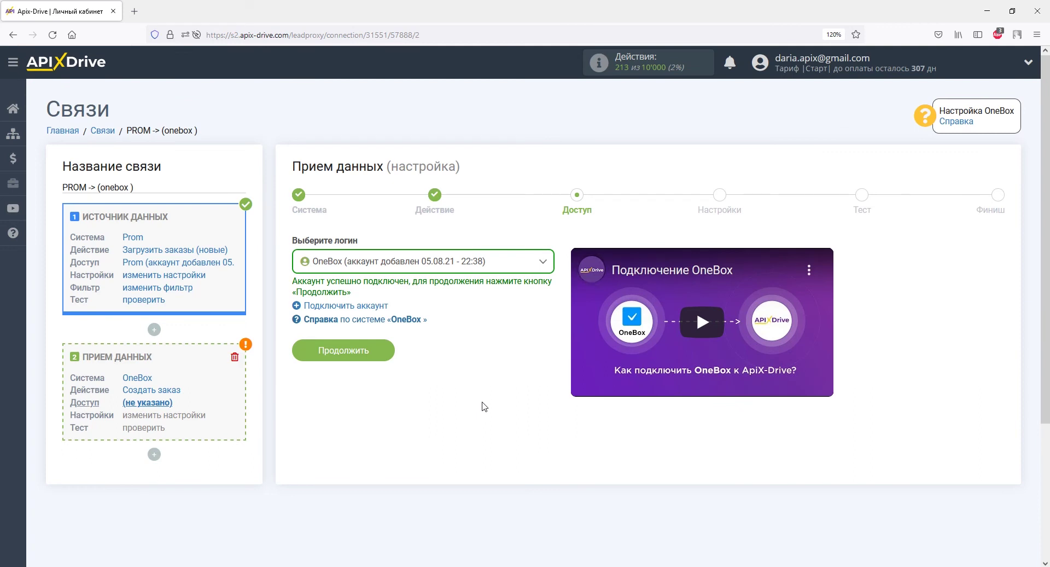
left_click(382, 354)
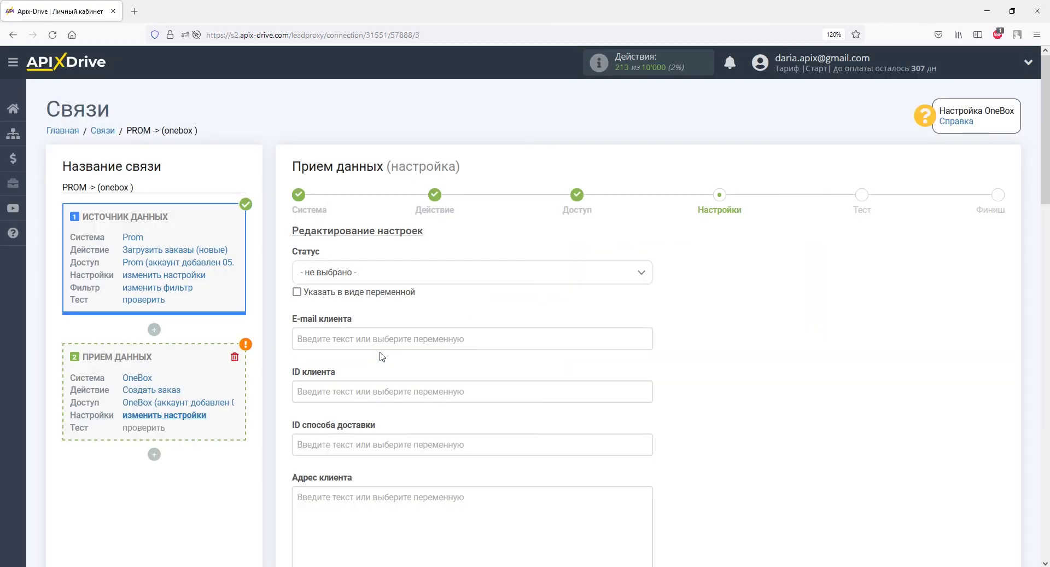
Set status Заказ клиента: Новый заказ and map e-mail, name, company_site source, order ID, phone
left_click(394, 277)
left_click_drag(646, 332, 644, 365)
left_click(480, 385)
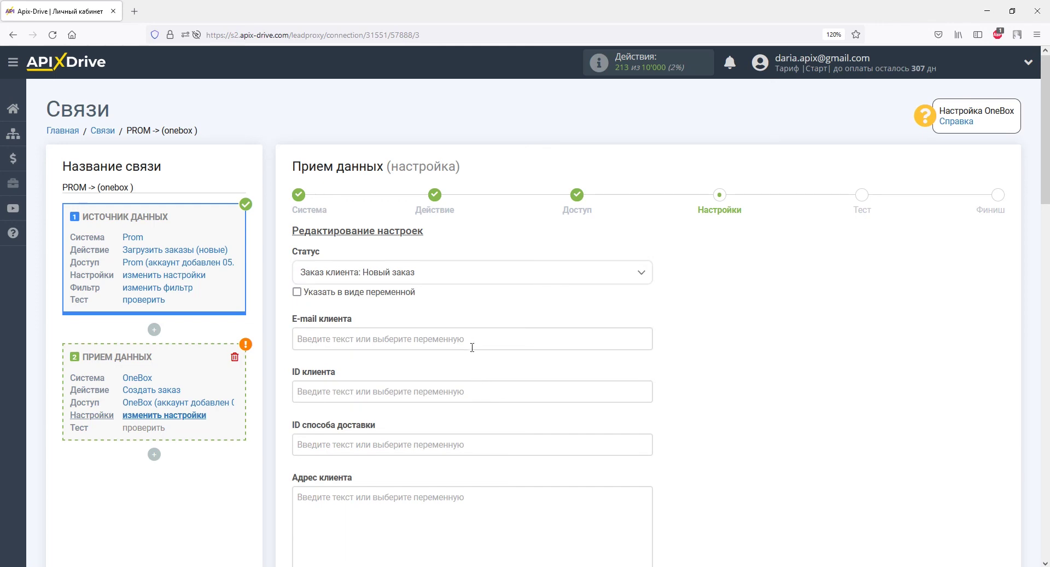
left_click(471, 347)
left_click(446, 370)
left_click(452, 442)
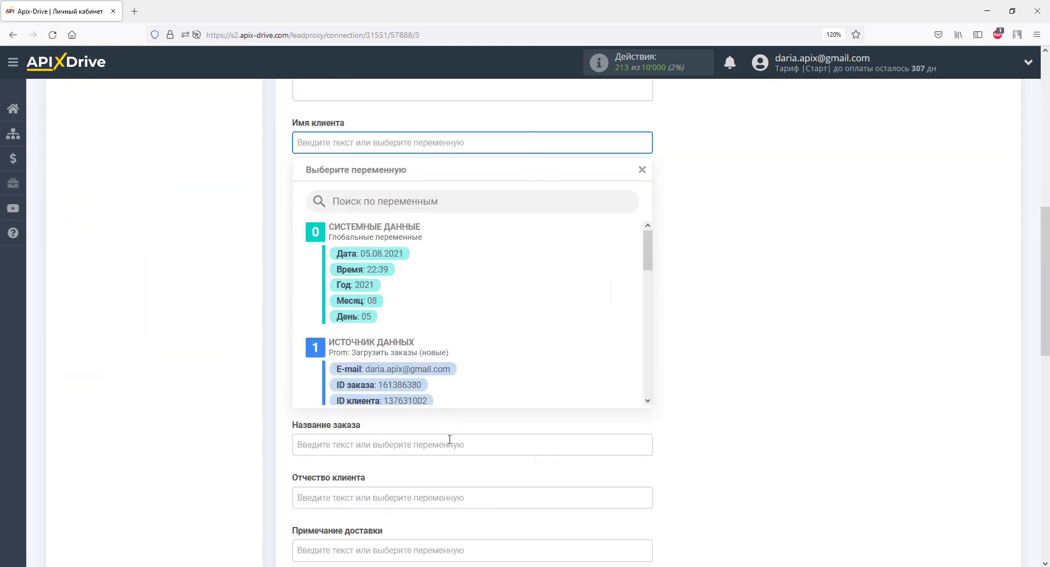
left_click_drag(648, 264, 648, 311)
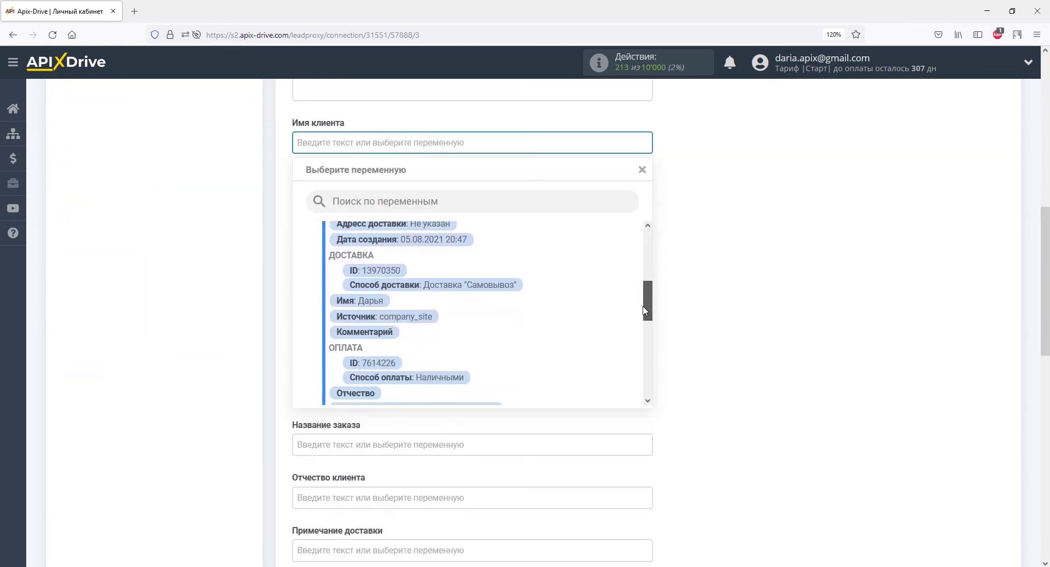
left_click(375, 301)
left_click(370, 198)
left_click_drag(647, 246, 647, 298)
left_click(424, 333)
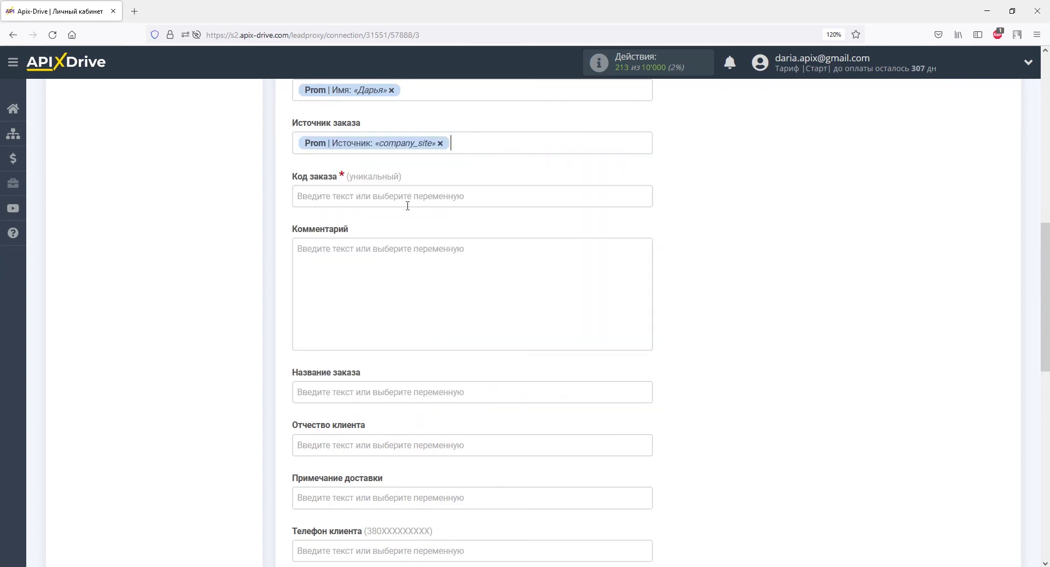
left_click(407, 205)
left_click(400, 386)
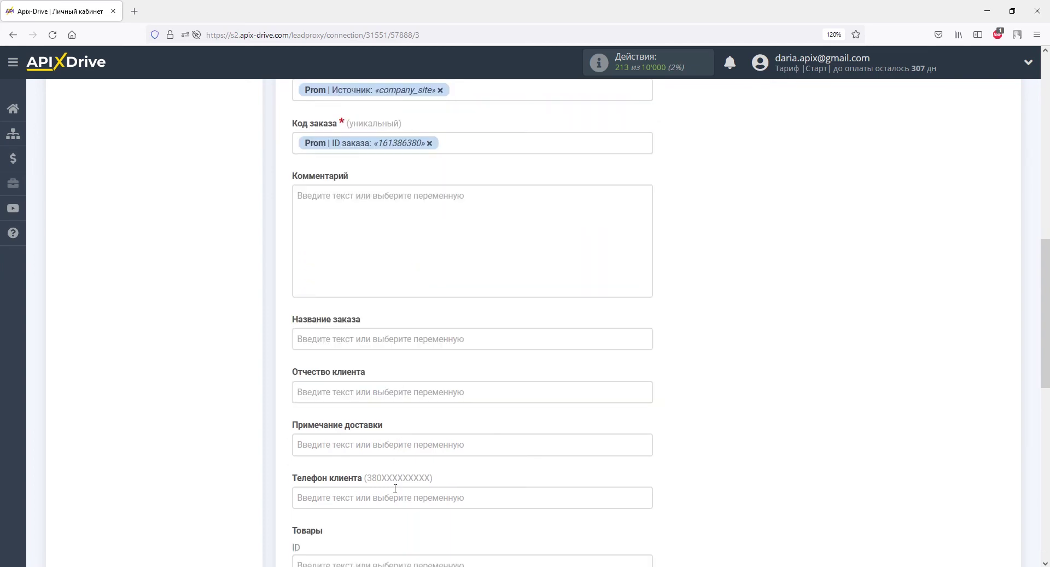
left_click(395, 489)
left_click_drag(647, 256, 643, 337)
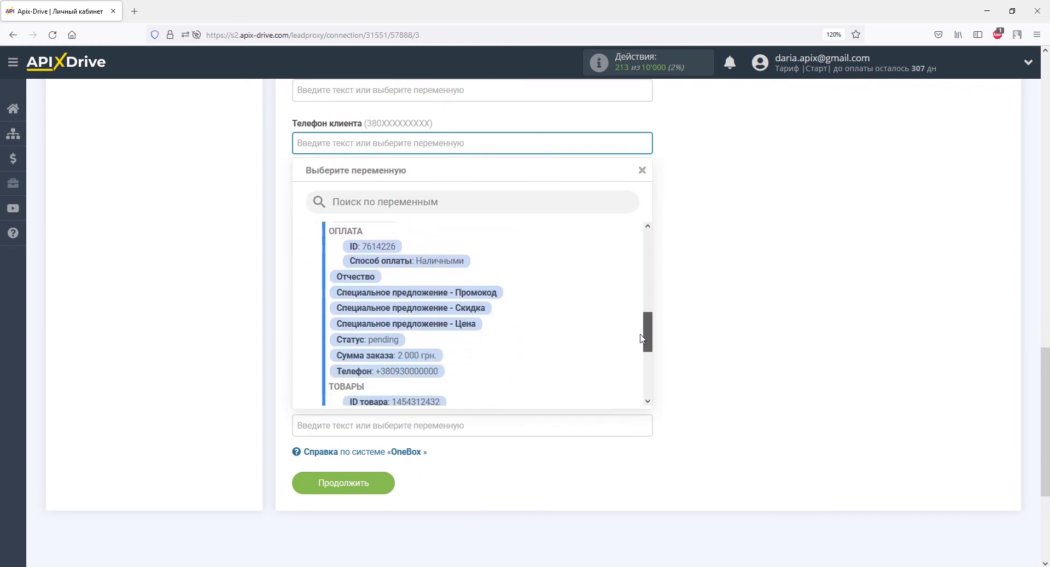
left_click(436, 374)
Map the Prom product ID, name, quantity and price onto the OneBox product fields
left_click(417, 213)
left_click_drag(647, 254, 656, 393)
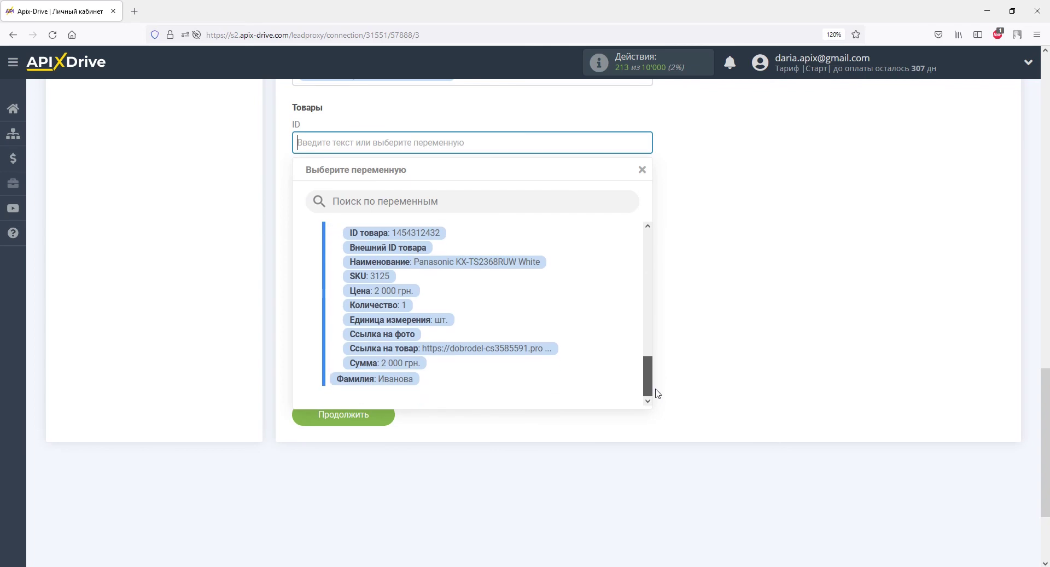
left_click(441, 234)
left_click(441, 220)
left_click_drag(647, 266, 638, 360)
left_click(529, 373)
left_click(446, 178)
scroll(616, 243, "down", 10)
left_click(385, 401)
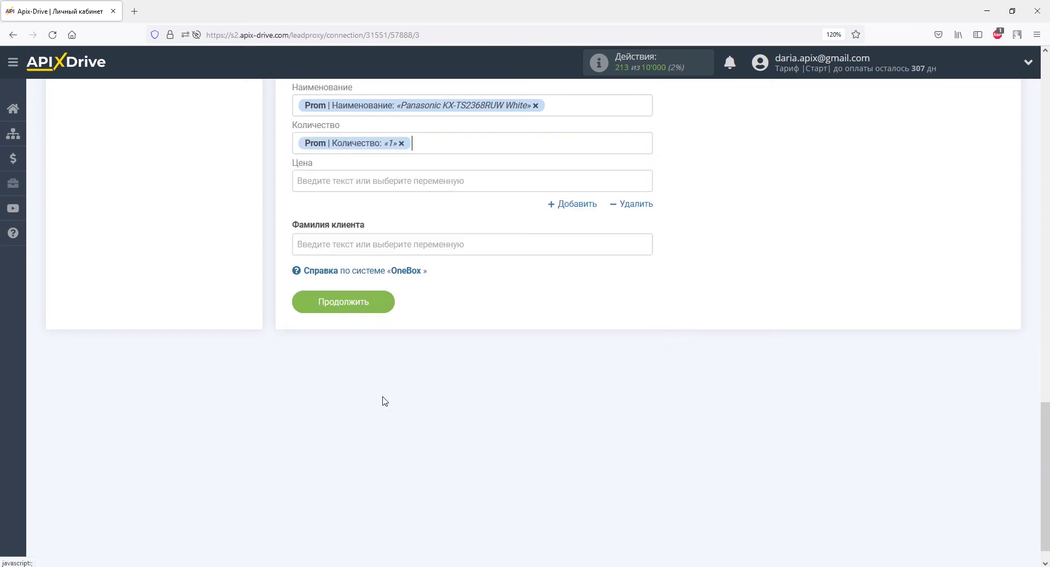
left_click(347, 183)
left_click_drag(648, 263, 644, 383)
left_click(402, 360)
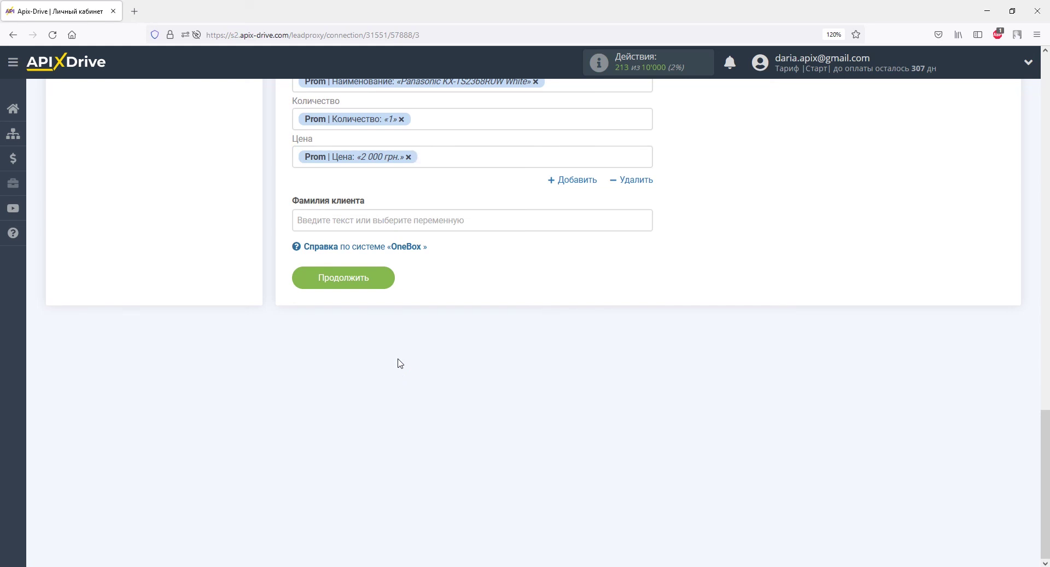
Send test order data to OneBox and reload the OneBox orders list
left_click(381, 280)
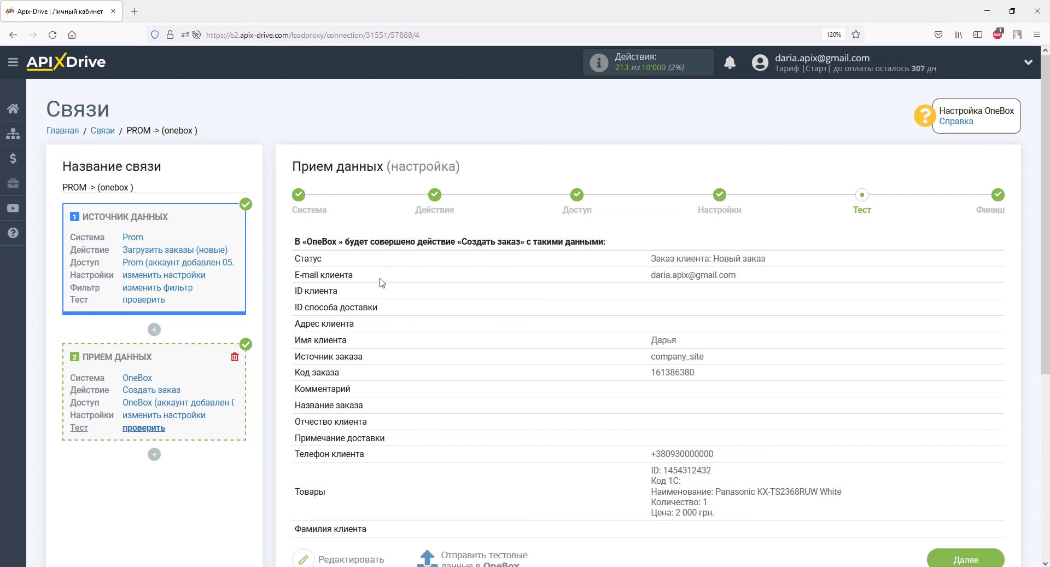
scroll(382, 279, "down", 4)
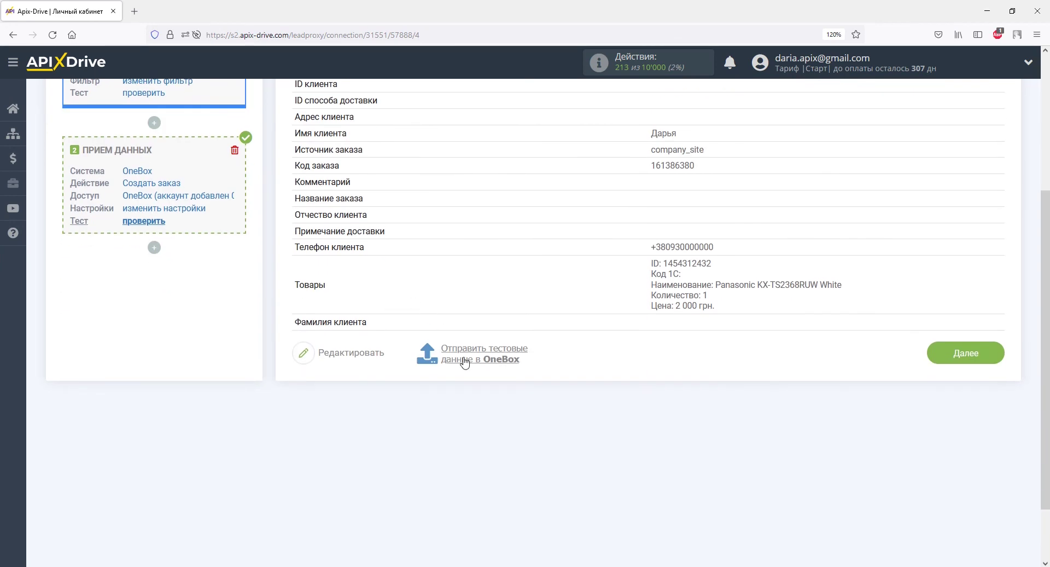
left_click(461, 356)
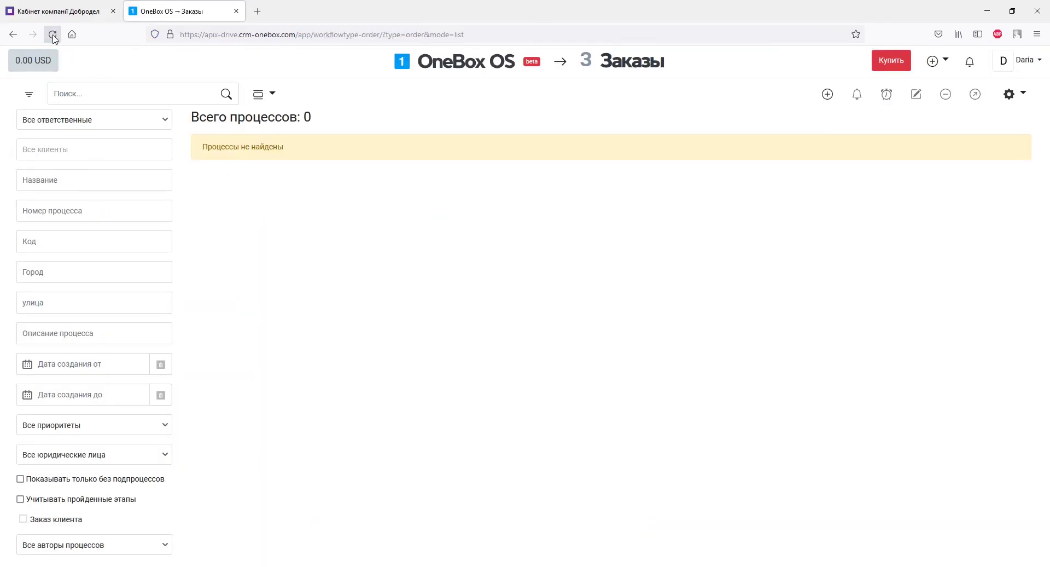
left_click(52, 34)
Open the new test order in OneBox and scroll through its details
left_click(265, 183)
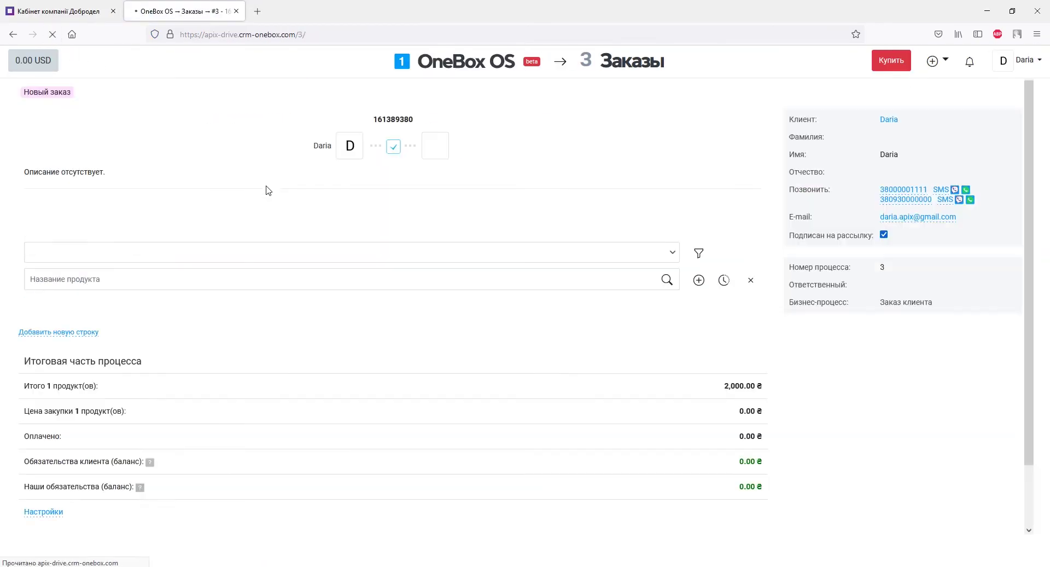
scroll(268, 190, "down", 5)
scroll(268, 190, "up", 5)
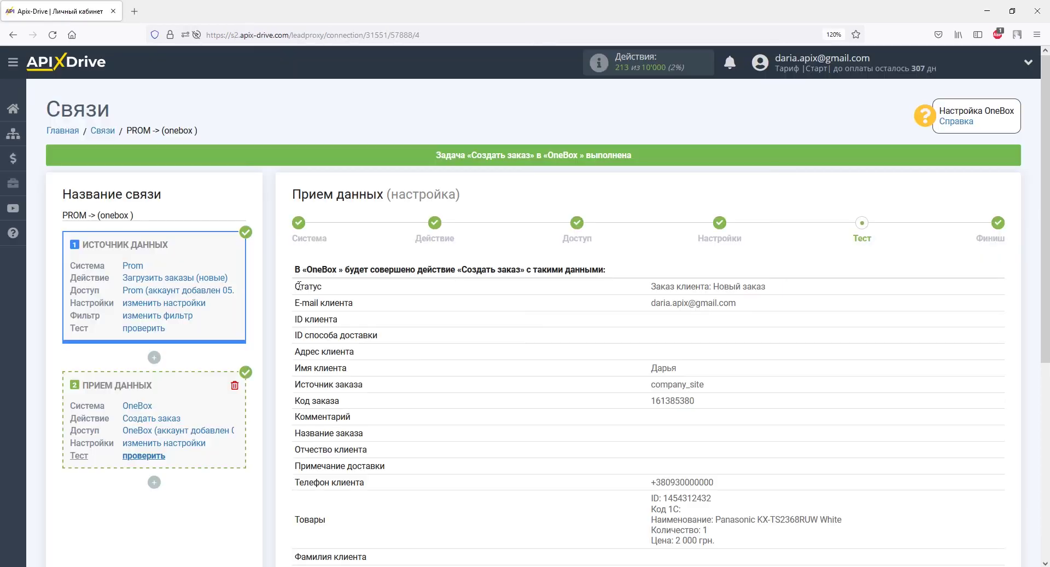
Finish the OneBox receiver setup and turn on automatic updates
scroll(703, 295, "down", 5)
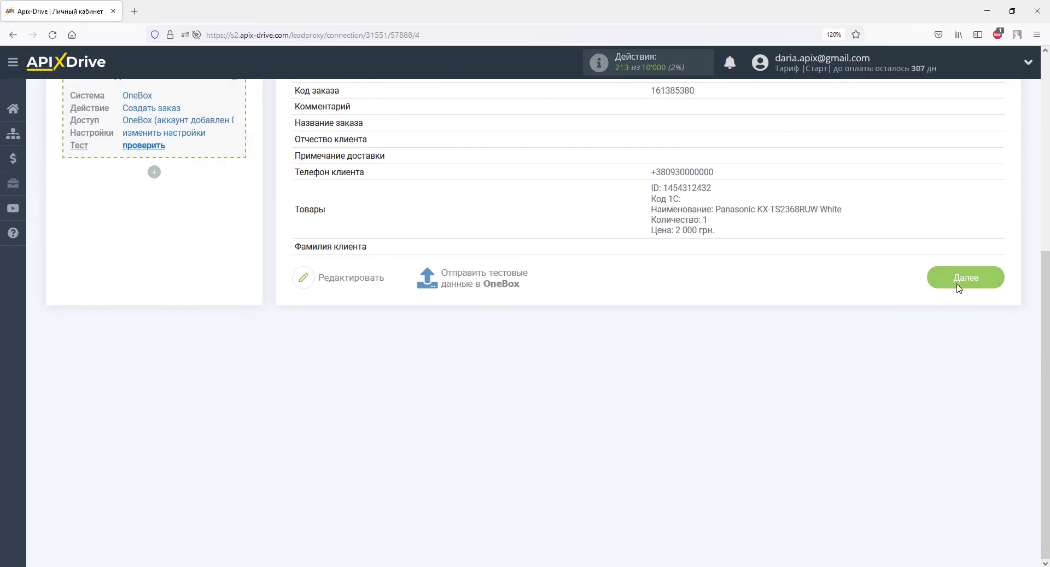
left_click(959, 288)
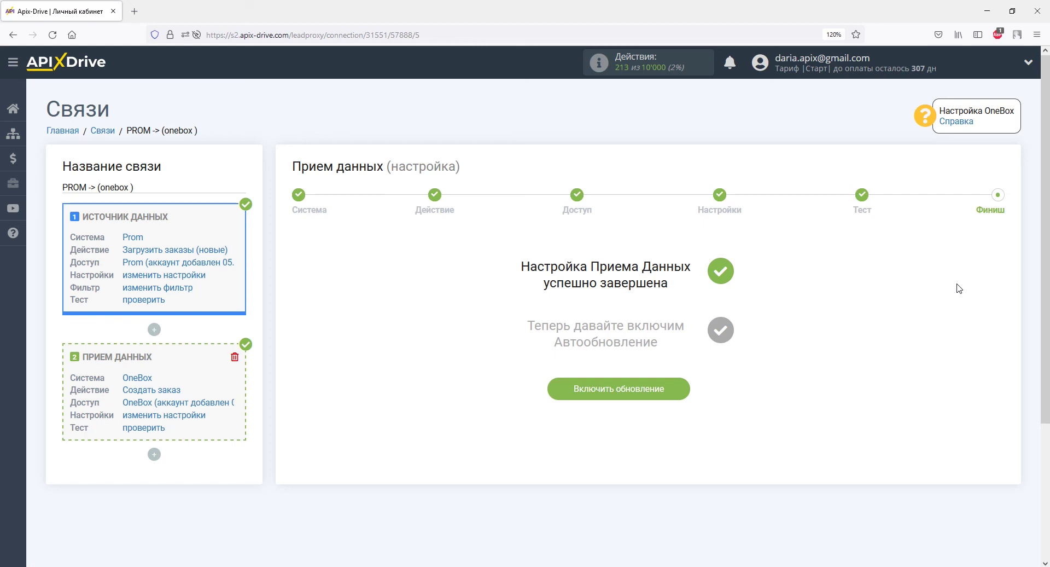
left_click(677, 388)
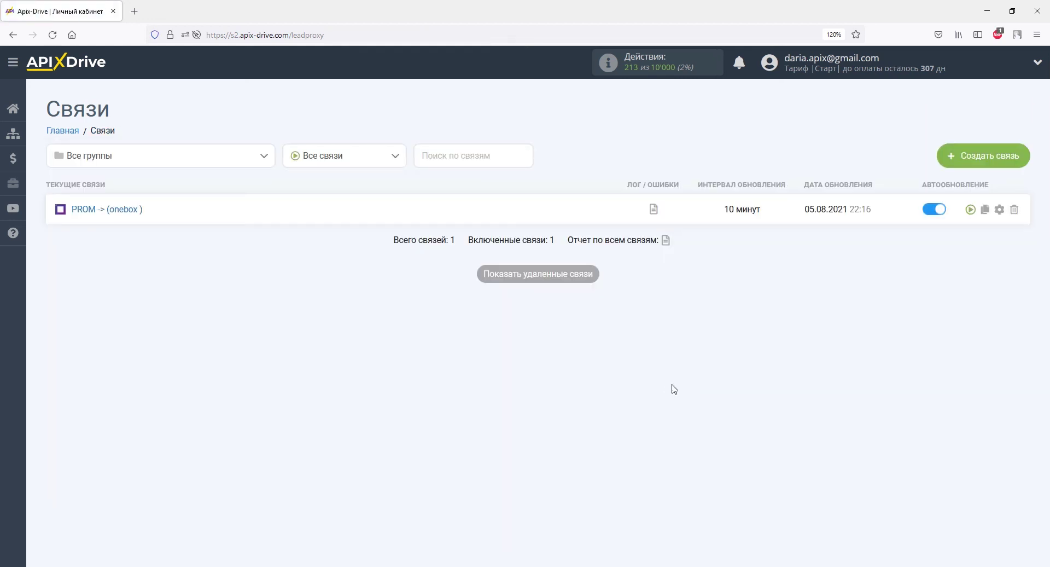
Set the connection's update interval to 5 минут and save
left_click(1000, 209)
left_click(651, 314)
left_click(554, 131)
left_click(554, 383)
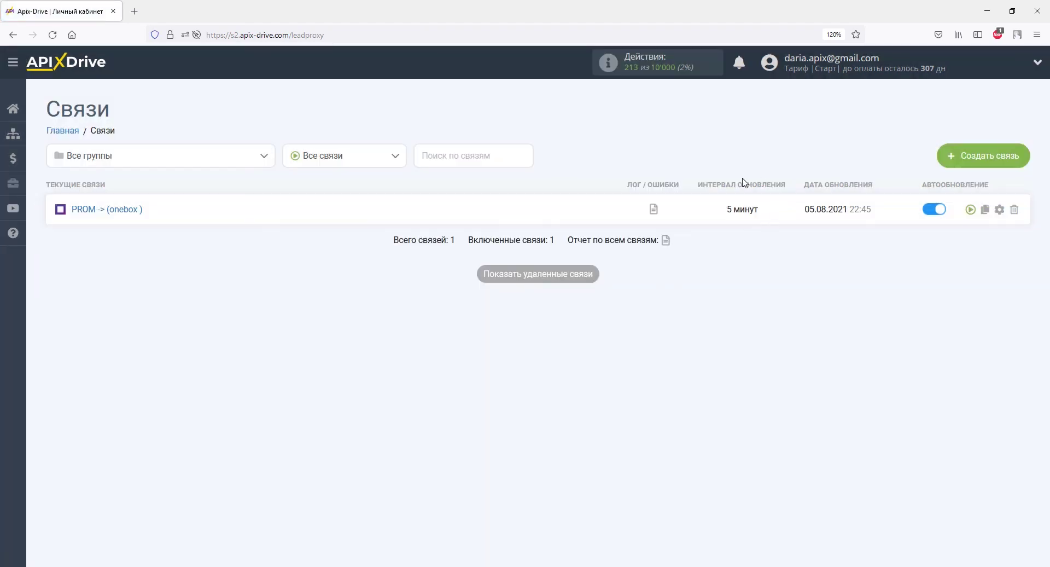